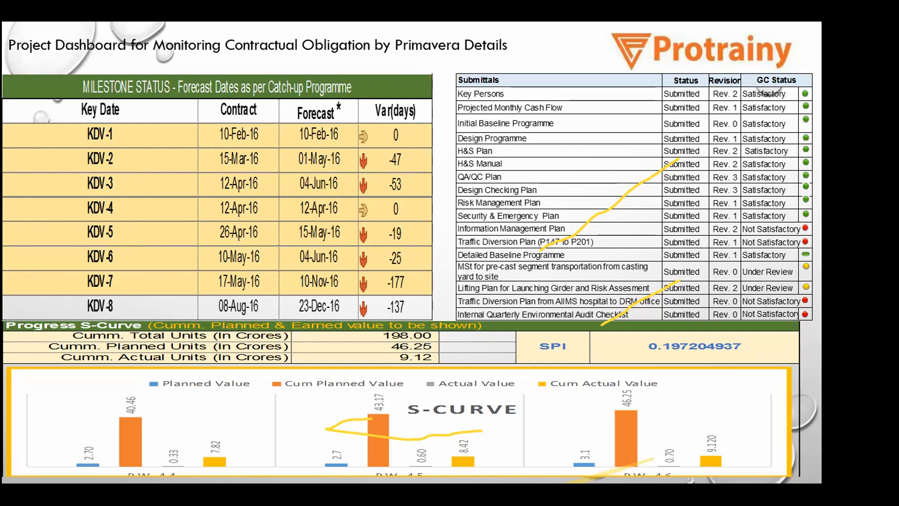
- End the slide show at the Course Outline slide and switch to the 02.WSP_Section-2 schedule in Primavera P6
key(Right)
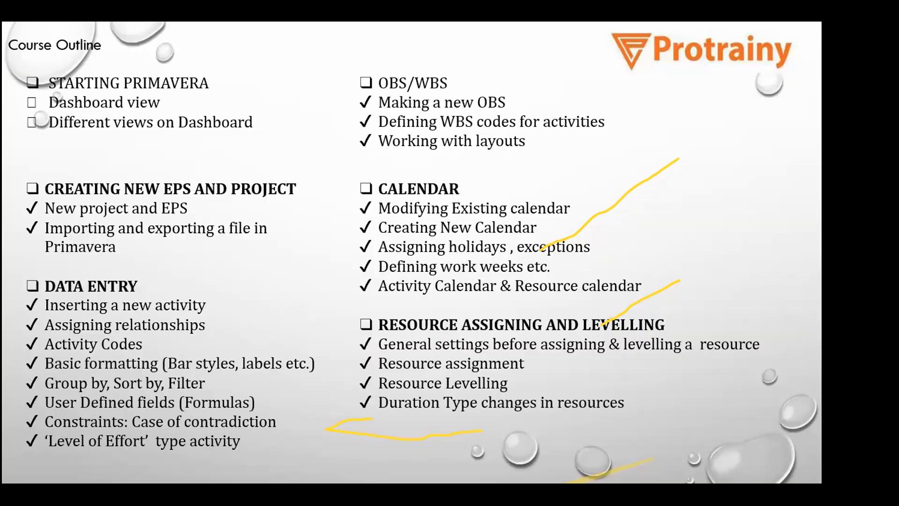
key(Escape)
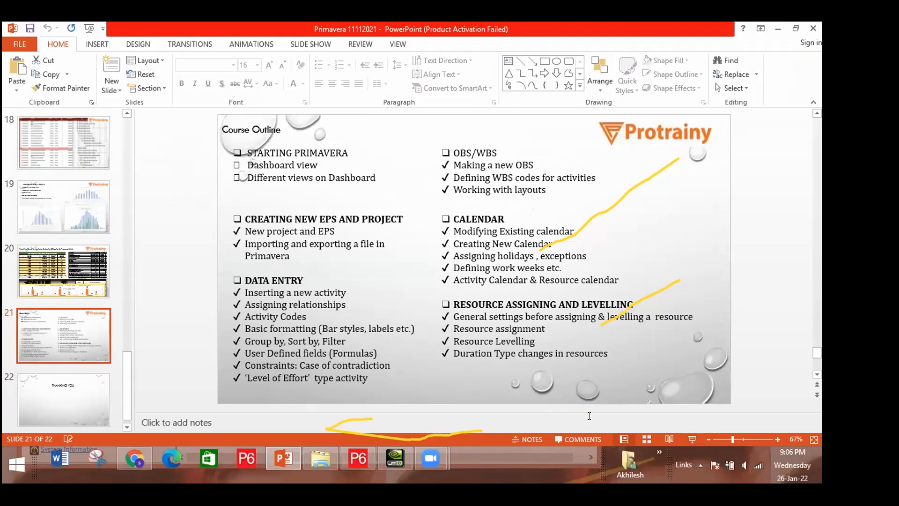
click(366, 456)
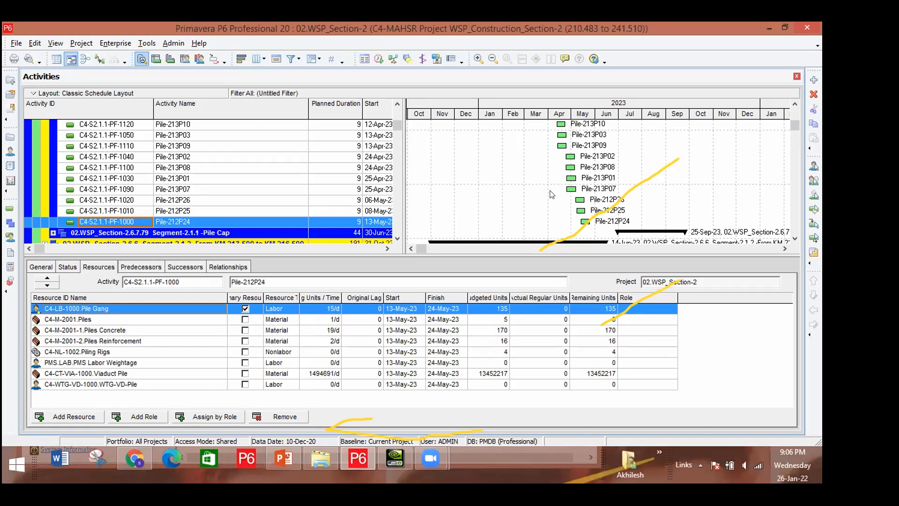
- Set the activity filter to All Activities and apply it to the current layout
drag(397, 125, 396, 104)
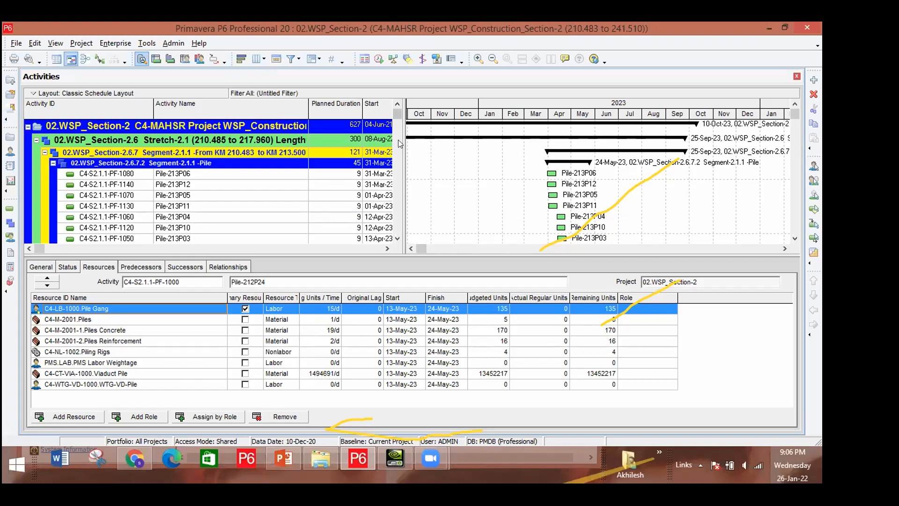
drag(397, 113, 397, 117)
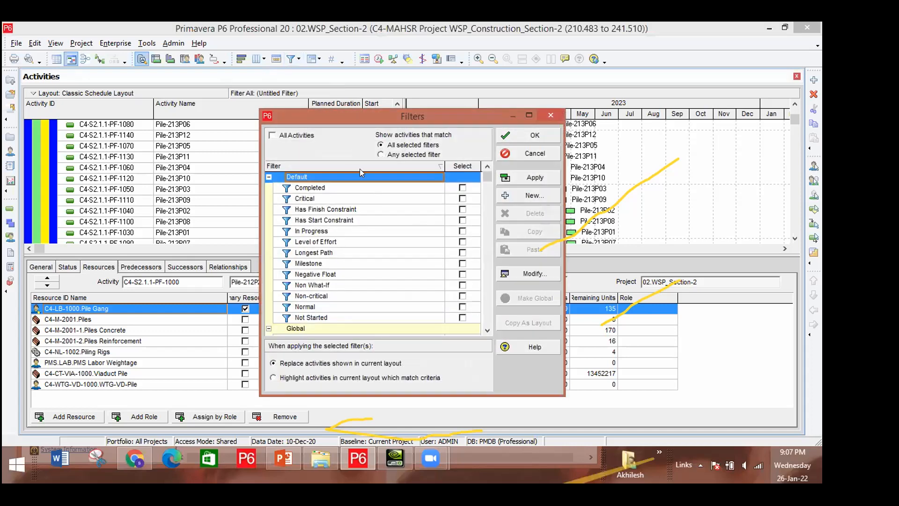
click(300, 137)
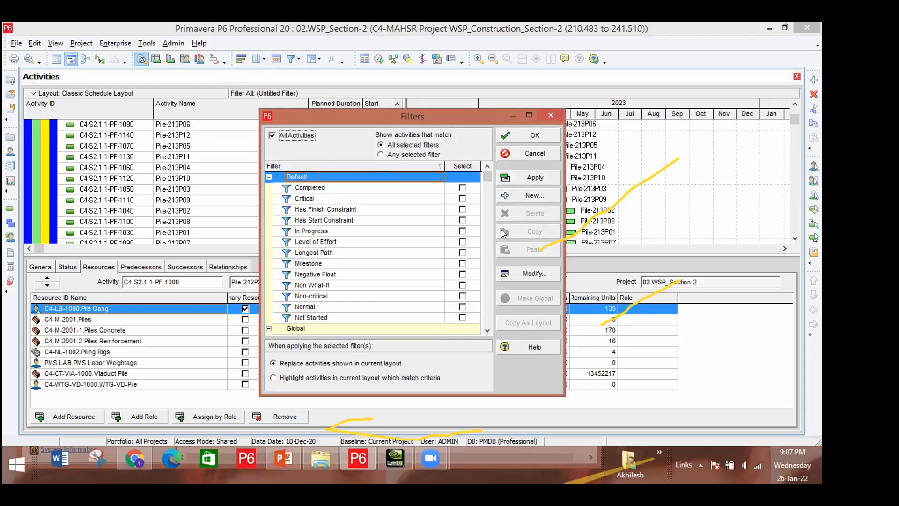
click(540, 177)
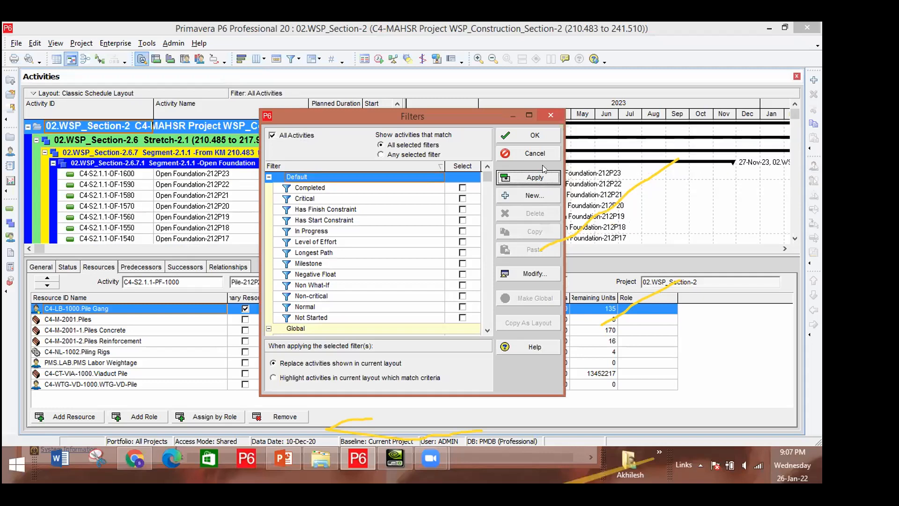
click(541, 137)
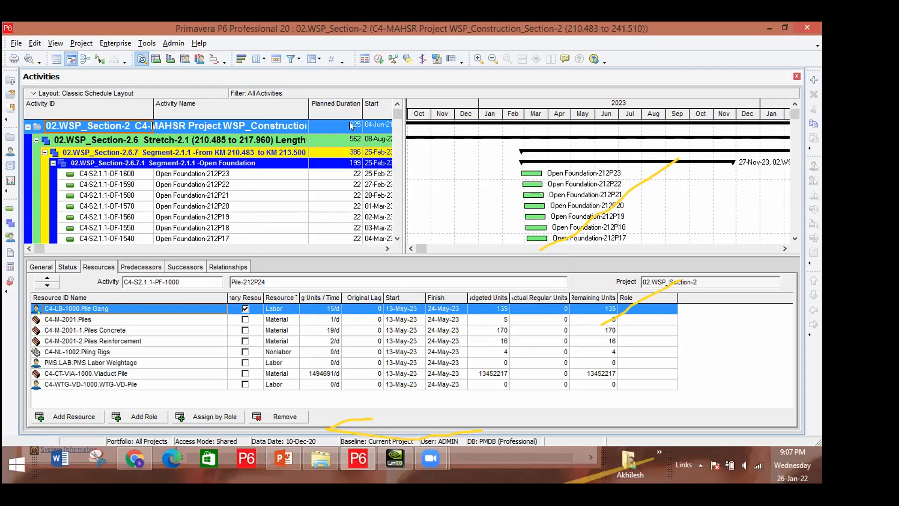
- Collapse the WBS of 02.WSP_Section-2 to its stretches by closing Stretch-2.1 and Stretch-2.5
click(27, 126)
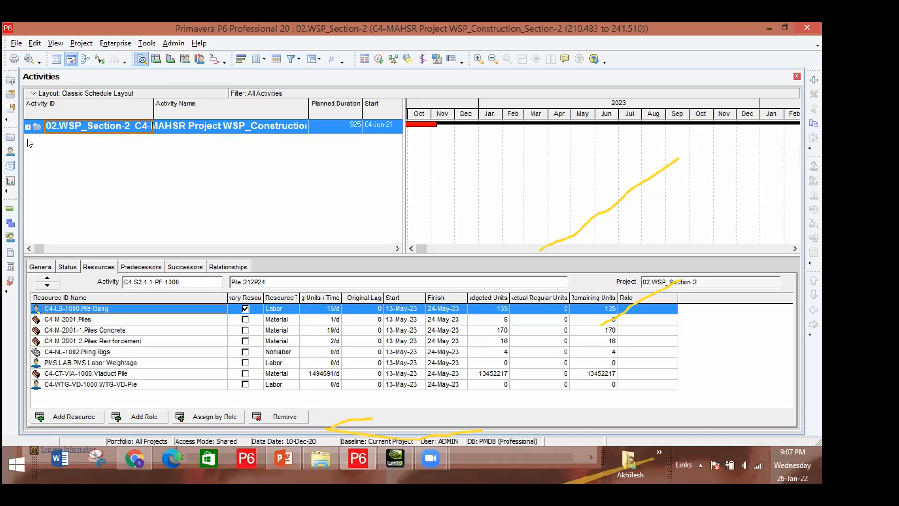
click(27, 126)
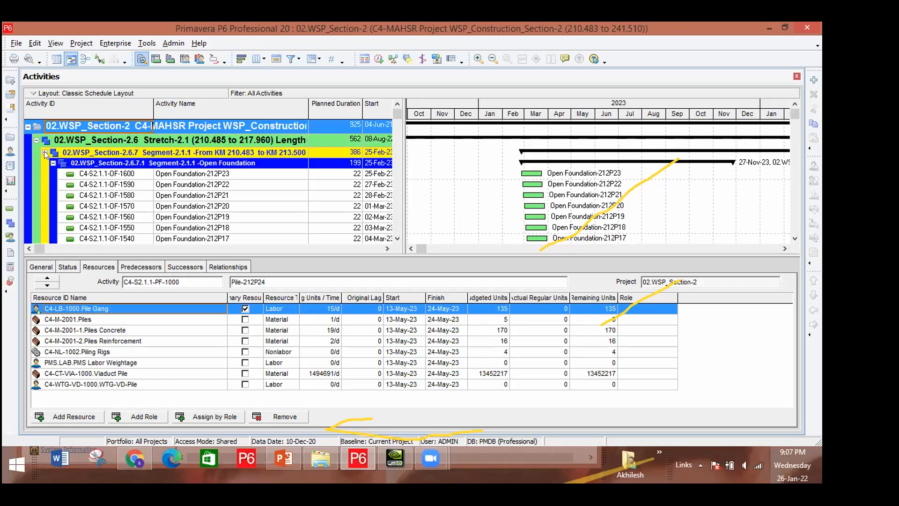
click(36, 140)
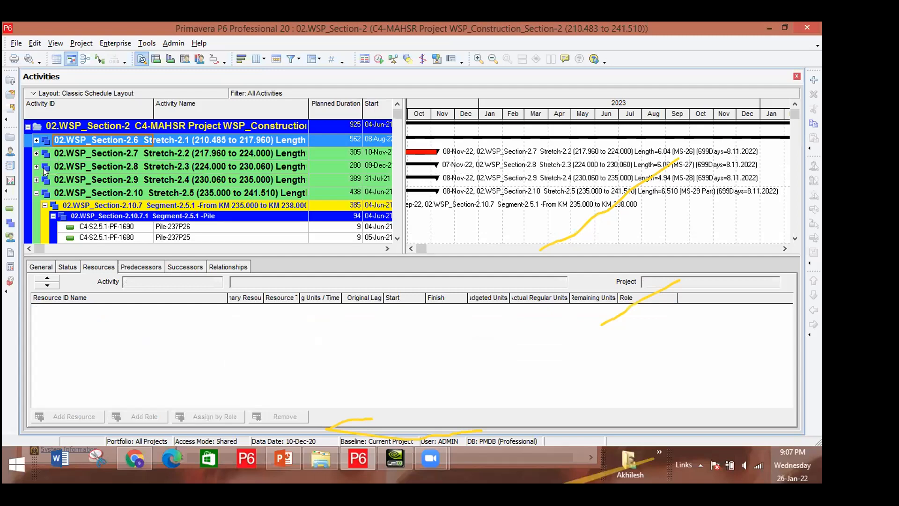
click(36, 192)
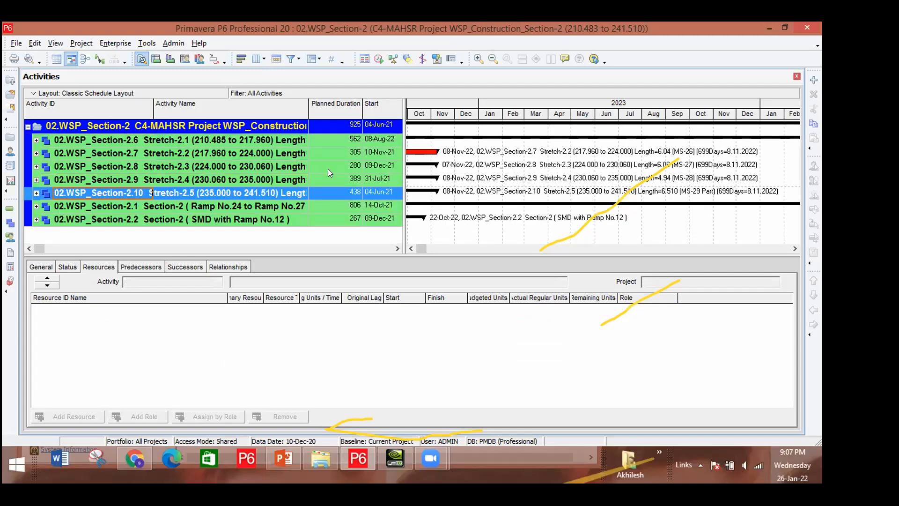
- Widen the activity table to include the Finish column and expand Stretch-2.1 (210.485 to 217.960)
drag(405, 184, 474, 189)
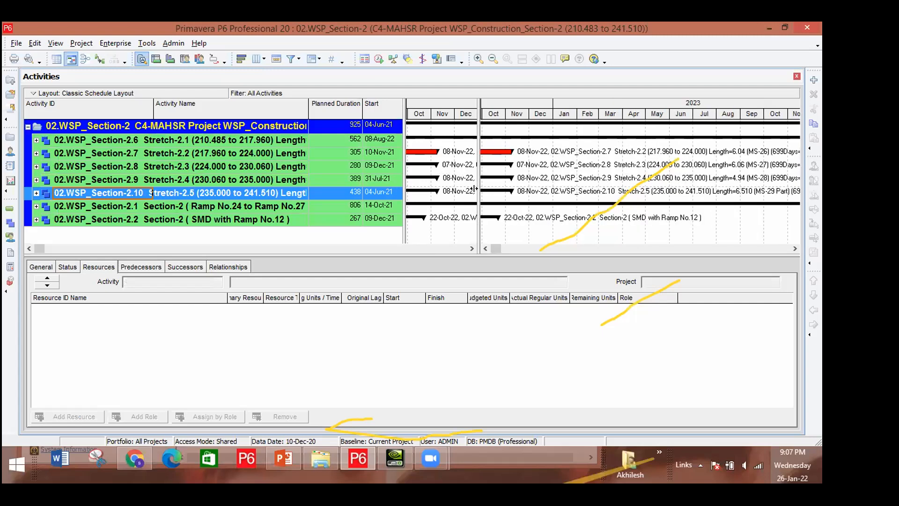
click(36, 140)
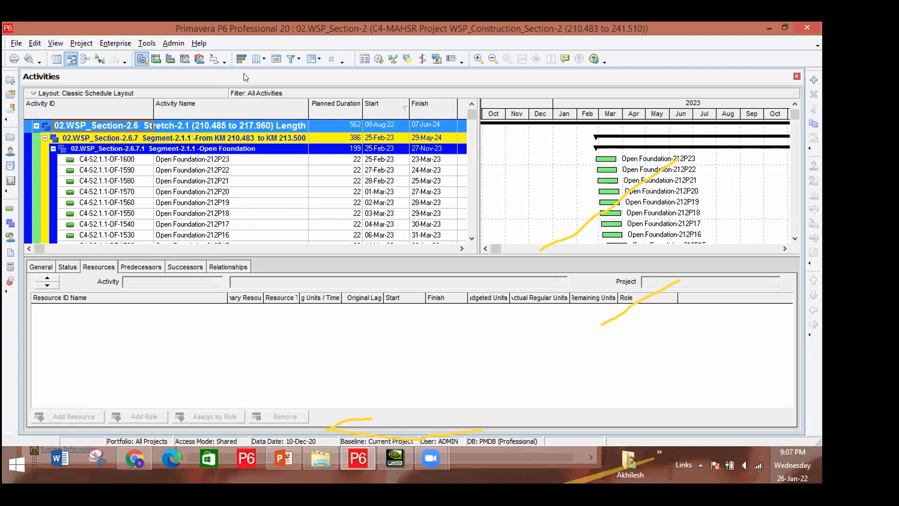
- Open the project's Resource Assignments view with the monthly budgeted units from June 2021 in sight
click(105, 45)
click(92, 54)
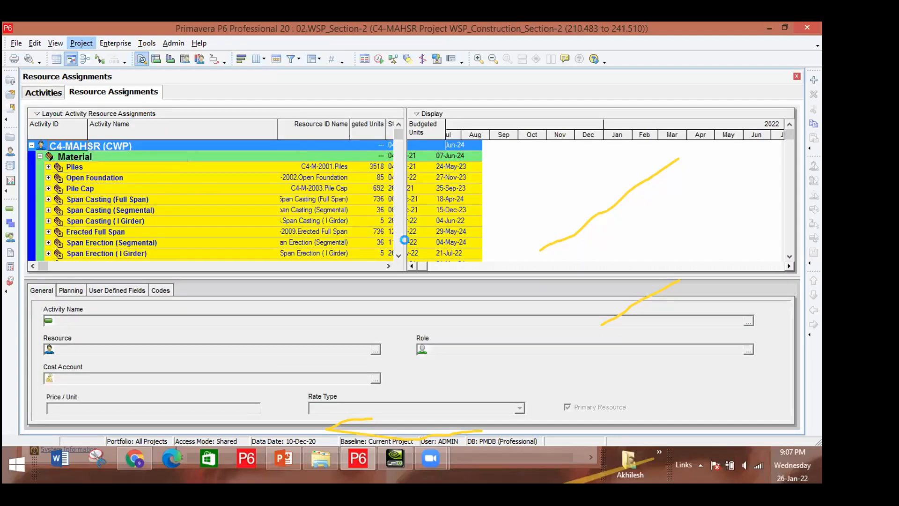
click(412, 266)
click(412, 265)
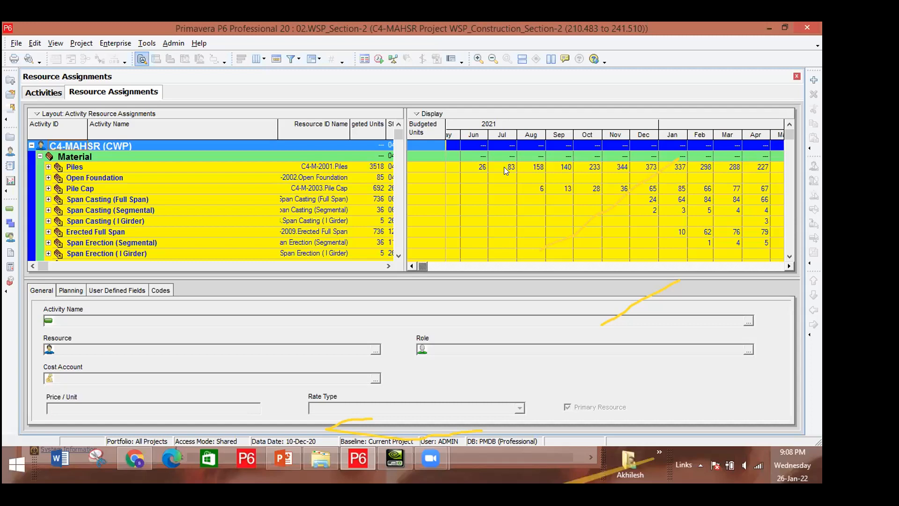
right_click(432, 131)
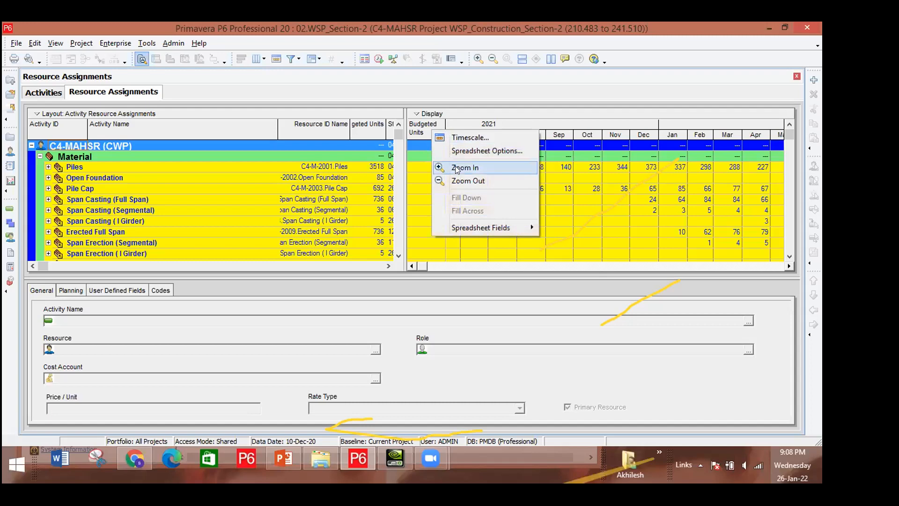
click(484, 140)
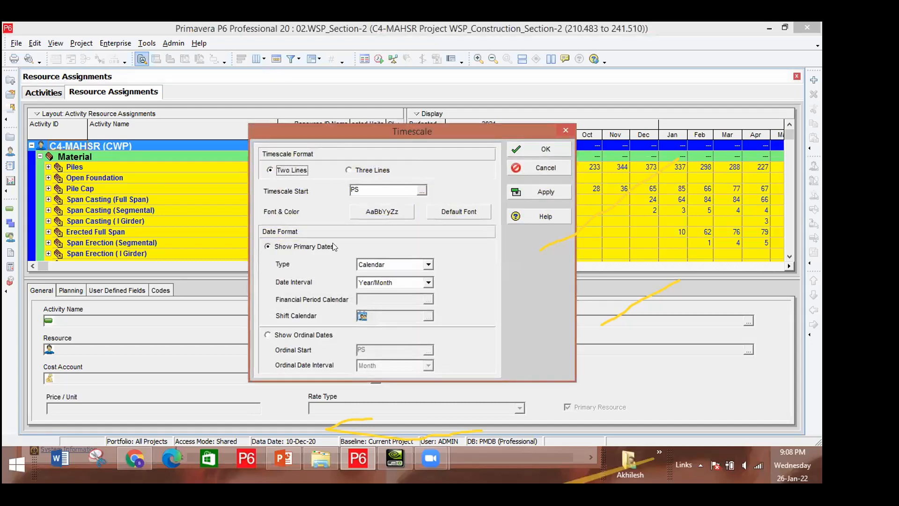
click(559, 131)
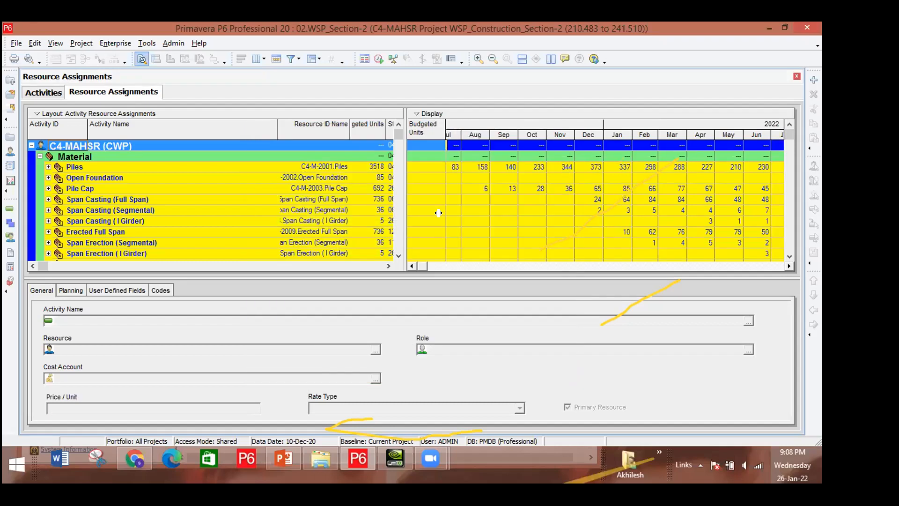
- Add the Time Interval field Actual Units to the resource assignment spreadsheet after Budgeted Units
right_click(427, 132)
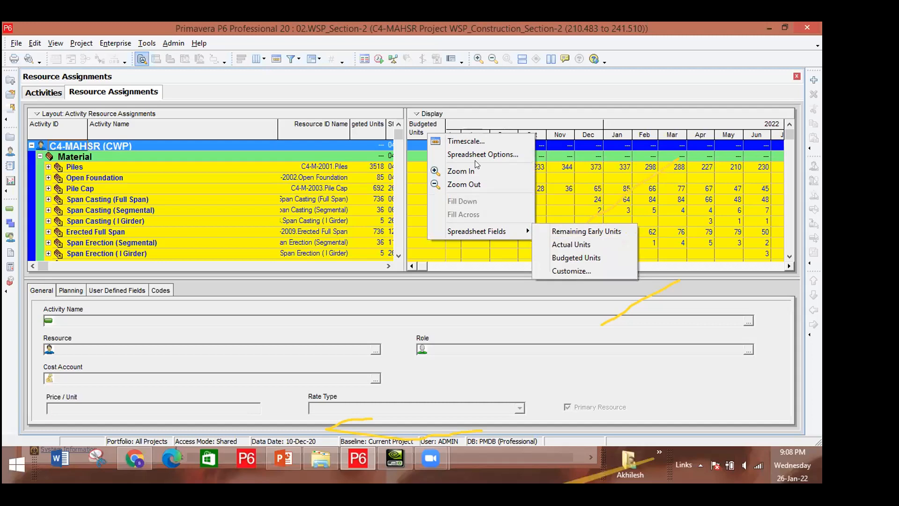
mouse_move(482, 230)
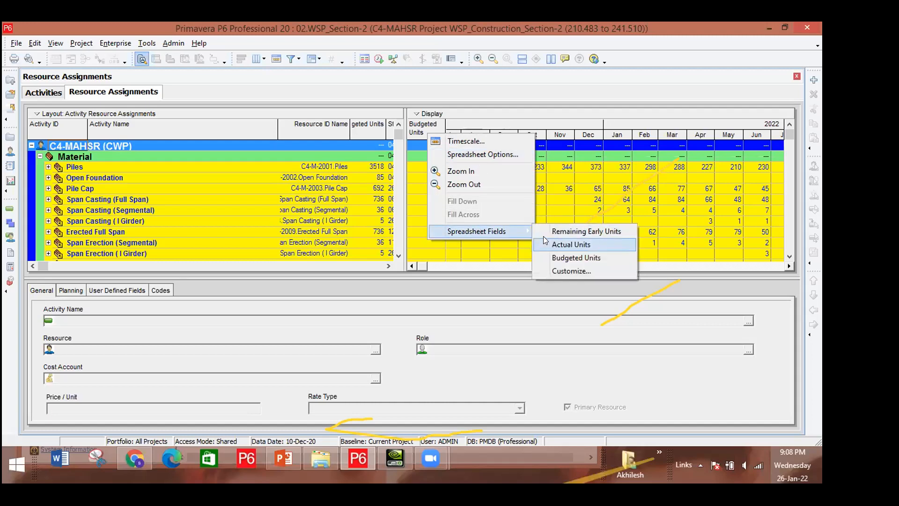
click(562, 270)
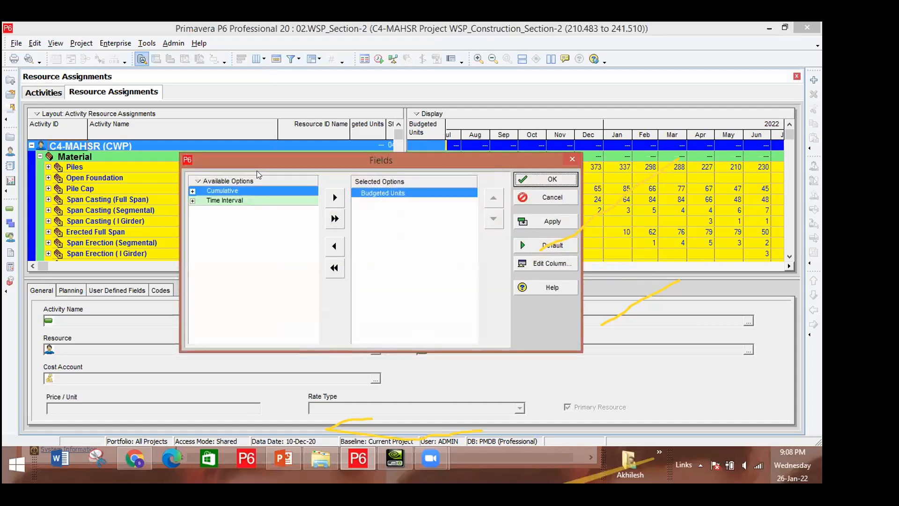
click(193, 191)
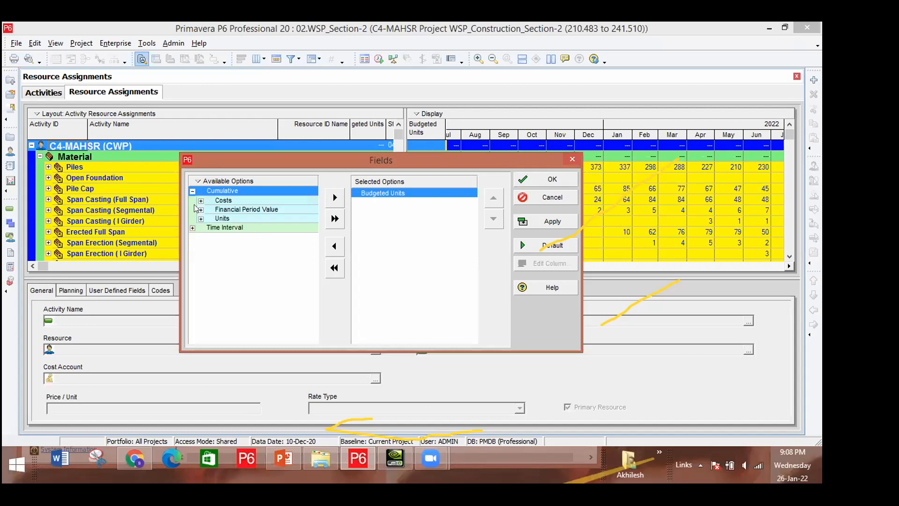
click(192, 230)
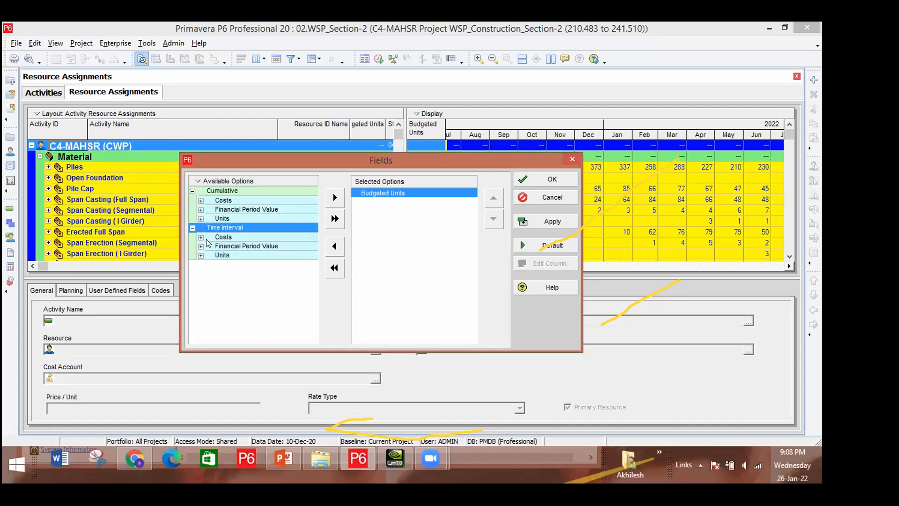
click(201, 255)
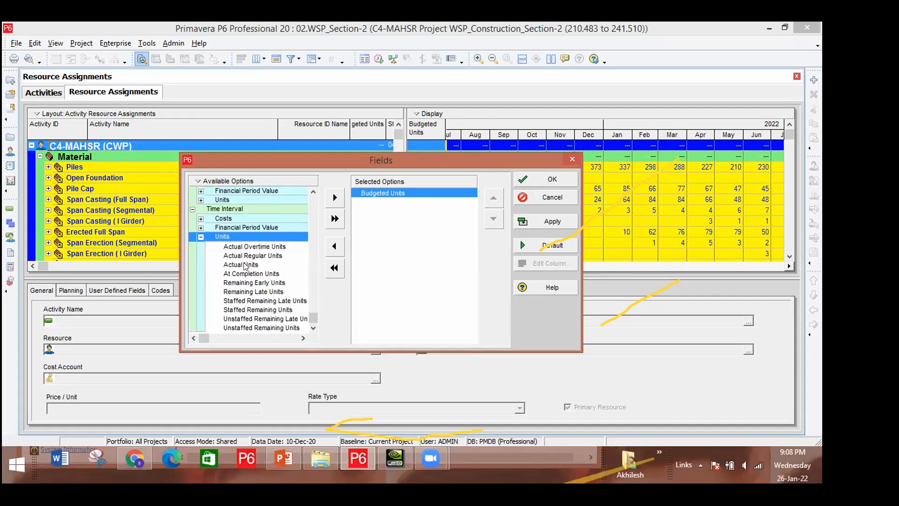
click(240, 264)
click(335, 197)
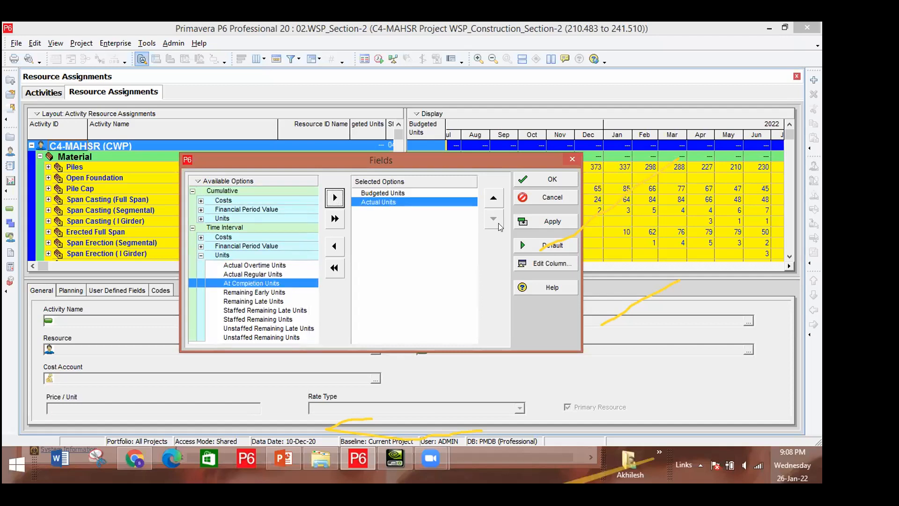
click(535, 223)
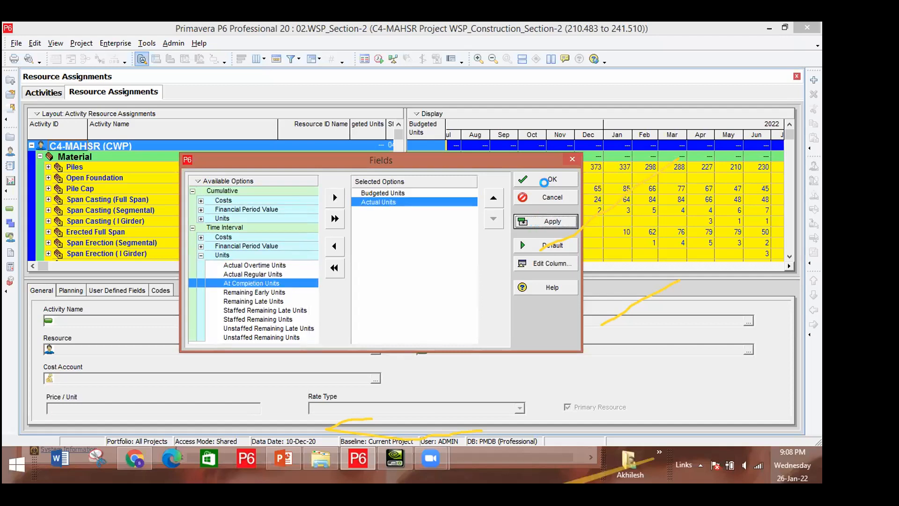
click(547, 181)
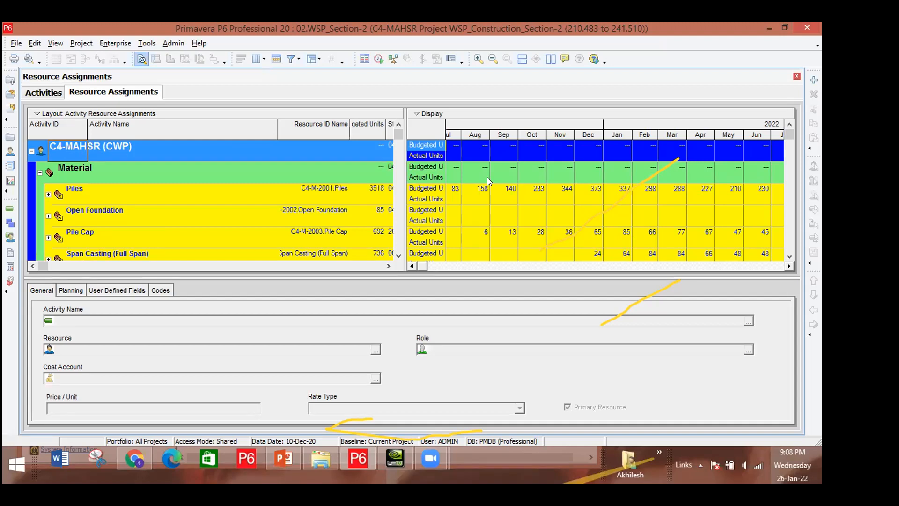
- Examine the monthly budgeted and actual units of the Piles material from its first month
click(191, 191)
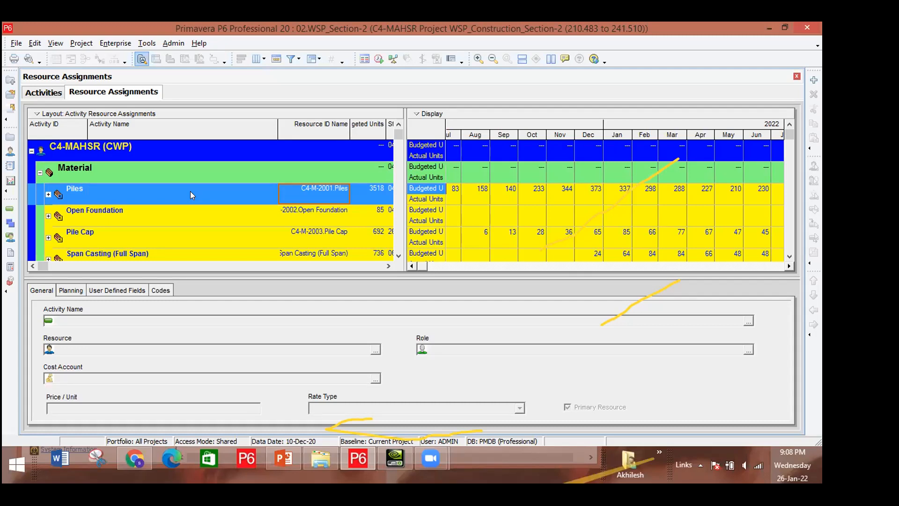
click(411, 266)
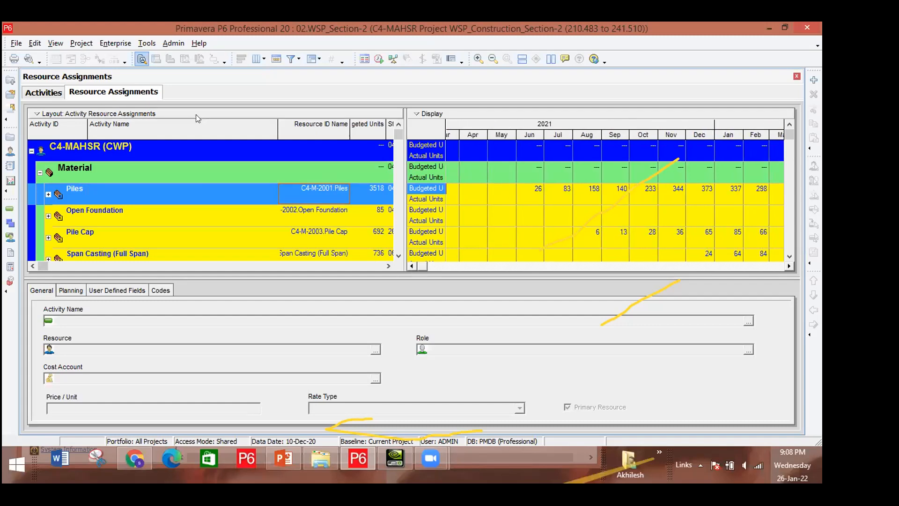
- Return to the Activities view and go through the resources assigned to Pile-212P24, from Pile Gang down to WTG-VD-Pile
click(50, 92)
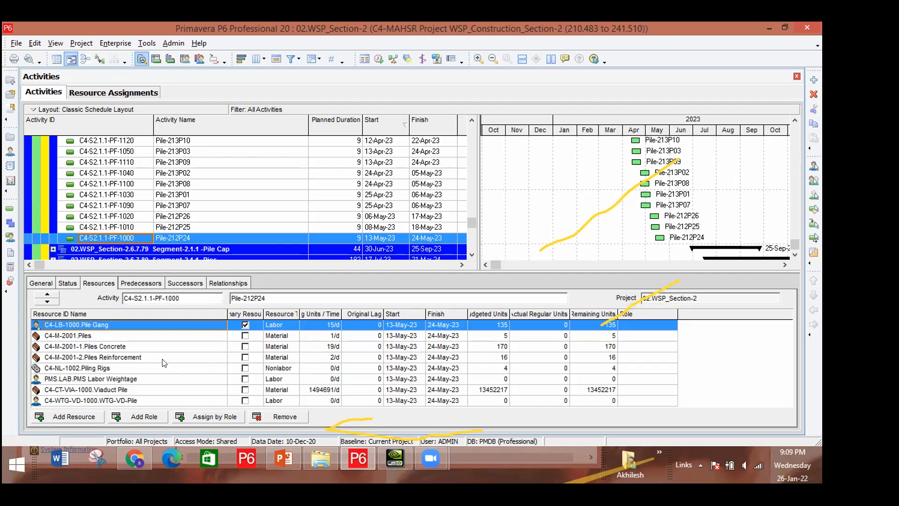
click(151, 338)
key(Up)
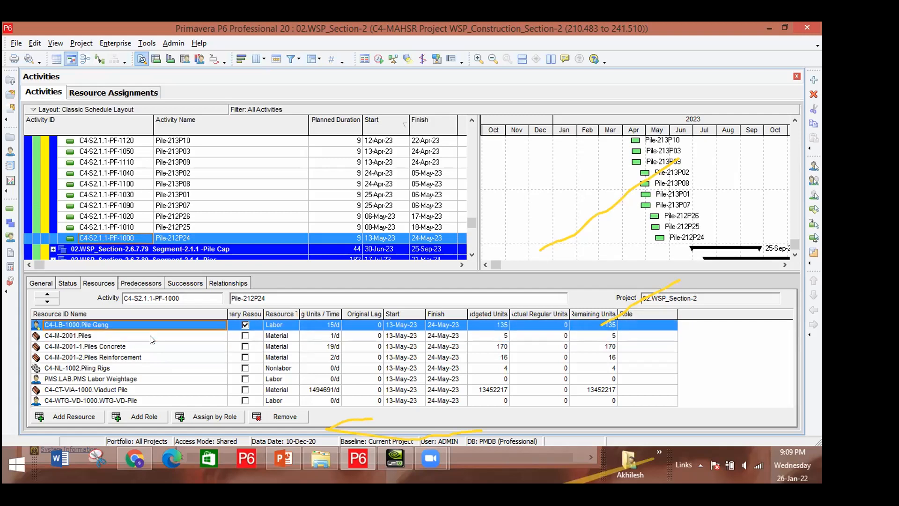
key(Down)
key(Up)
key(Down)
key(Down)
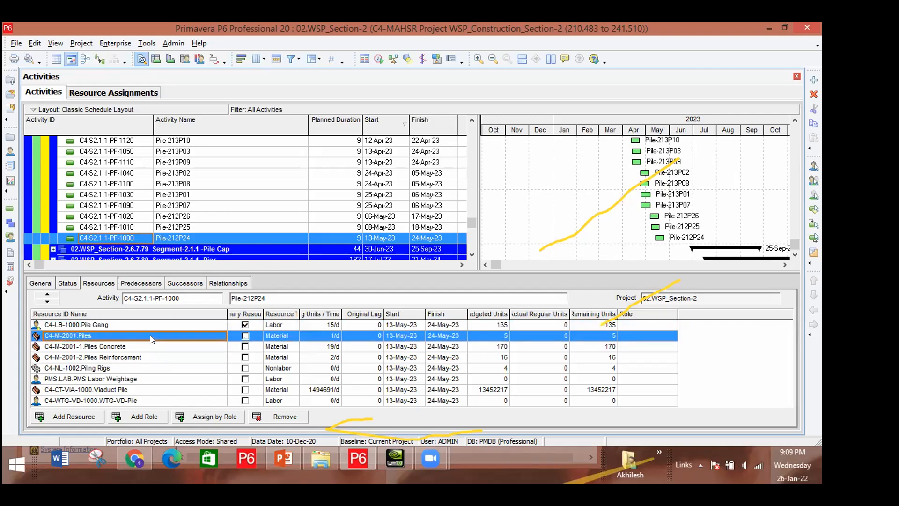
key(Down)
key(Down)
key(Down)
key(Down)
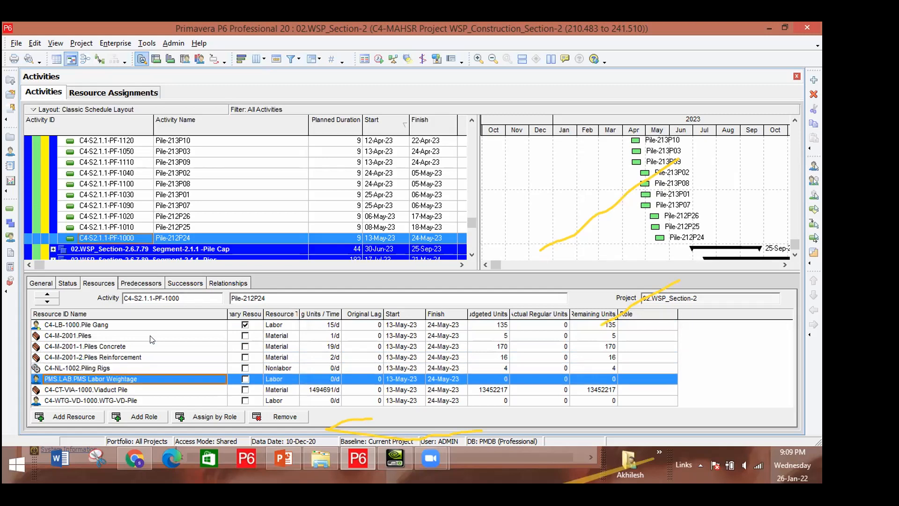
key(Down)
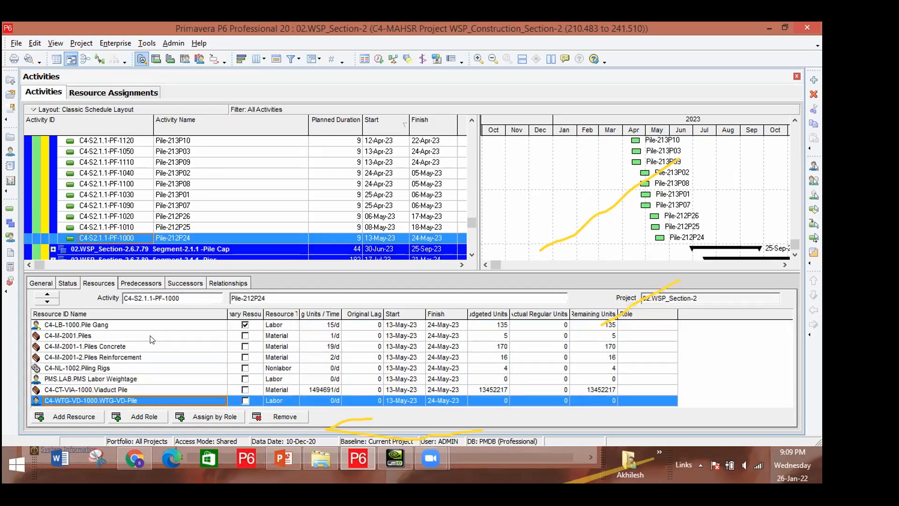
- Check the budgeted units of Pile-212P24's Viaduct Pile, Piles Concrete and Piles Reinforcement resources
click(133, 393)
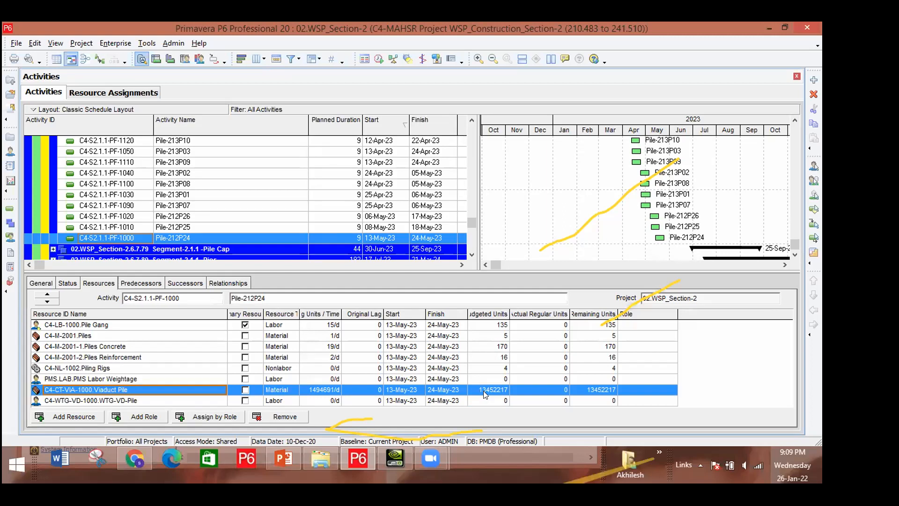
click(493, 348)
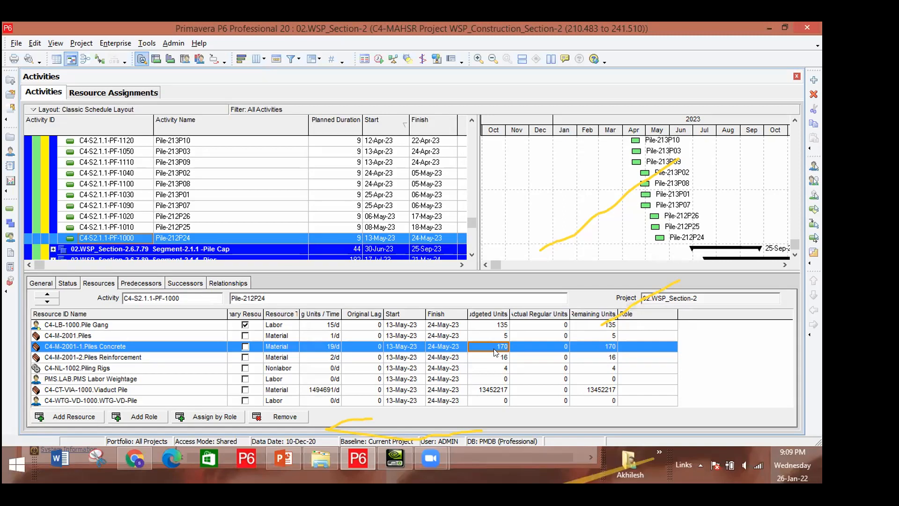
click(498, 358)
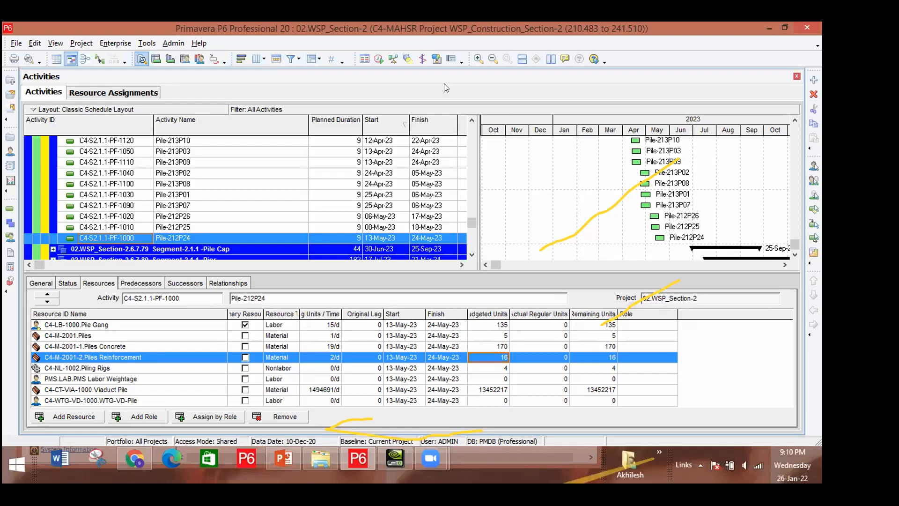
- Switch to the Primavera 11112021 presentation in PowerPoint and show slide 20, the project dashboard for monitoring contractual obligation
click(283, 458)
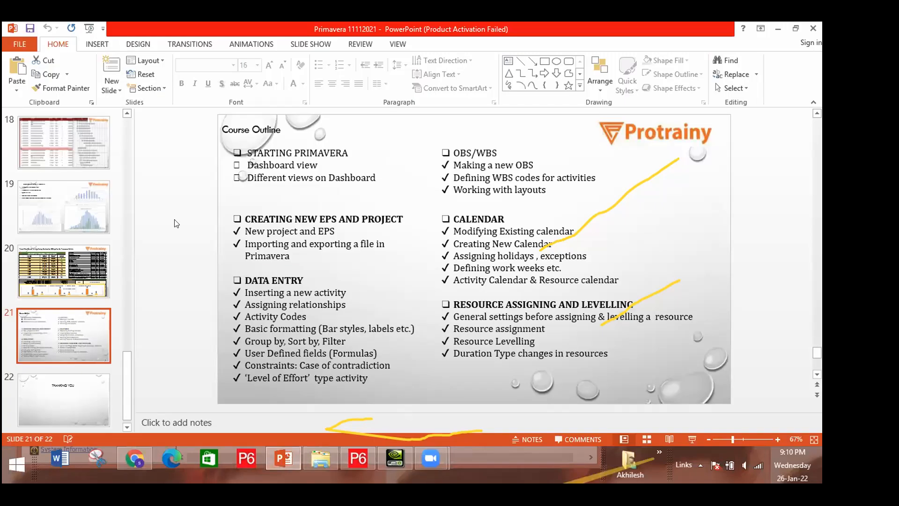
click(81, 268)
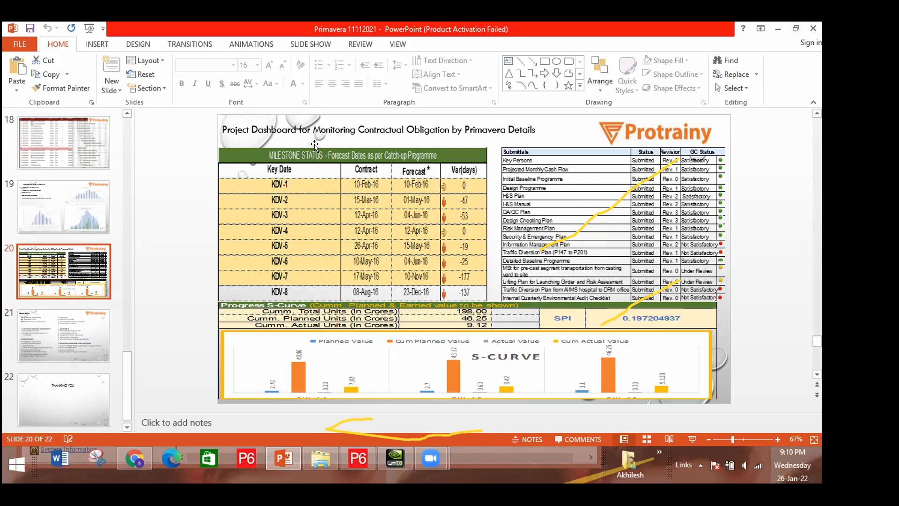
click(442, 77)
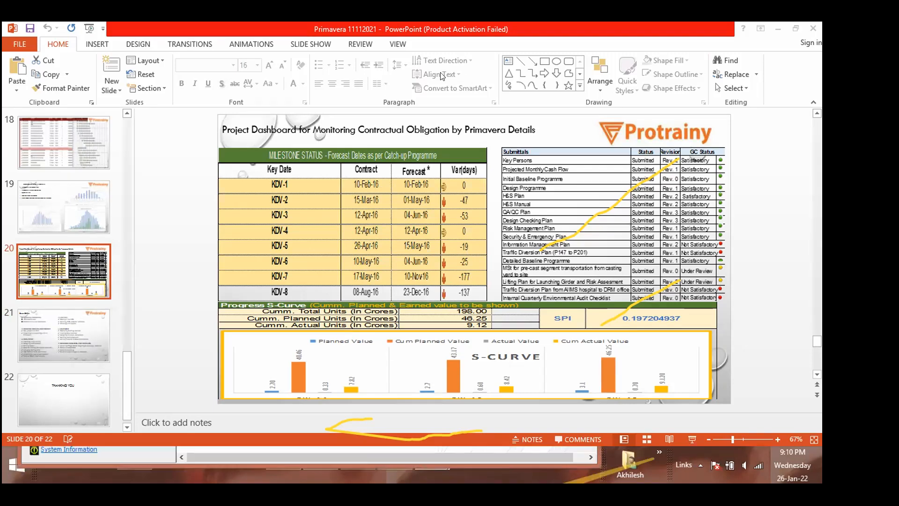